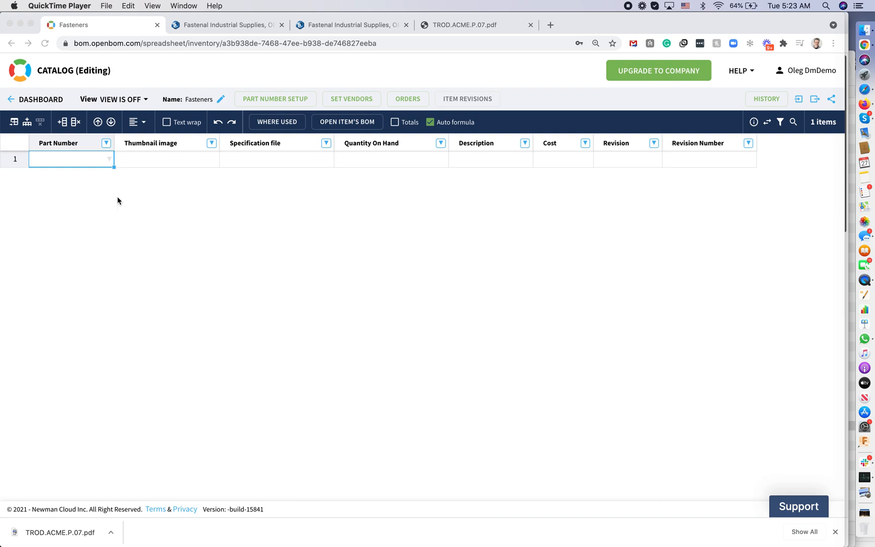
Add a new item with an automatically generated part number to the Fasteners catalog
{"action": "left_click", "coordinate": [133, 160]}
{"action": "left_click", "coordinate": [138, 163]}
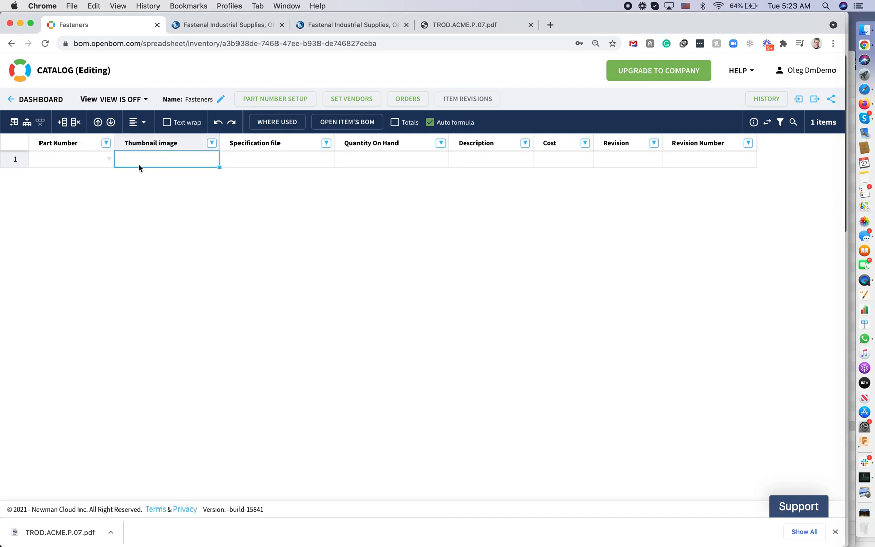
{"action": "left_click", "coordinate": [68, 161]}
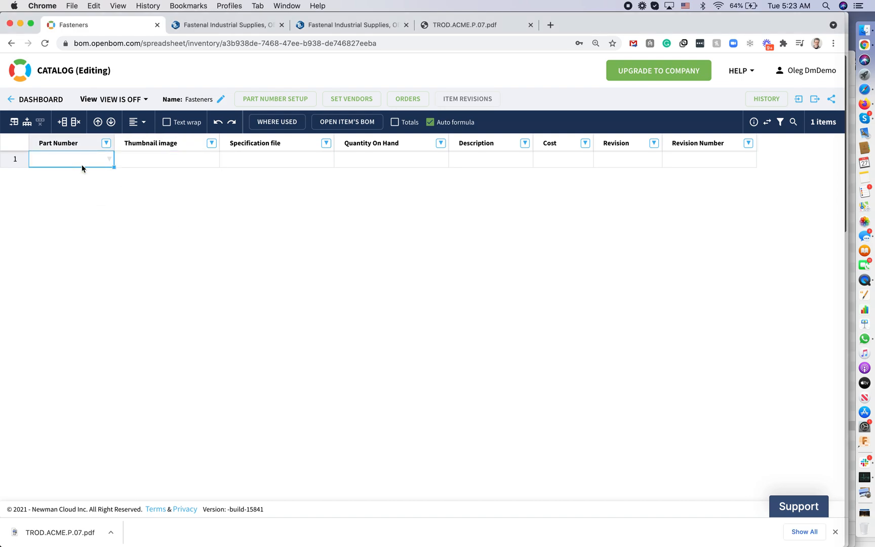
{"action": "left_click", "coordinate": [27, 123]}
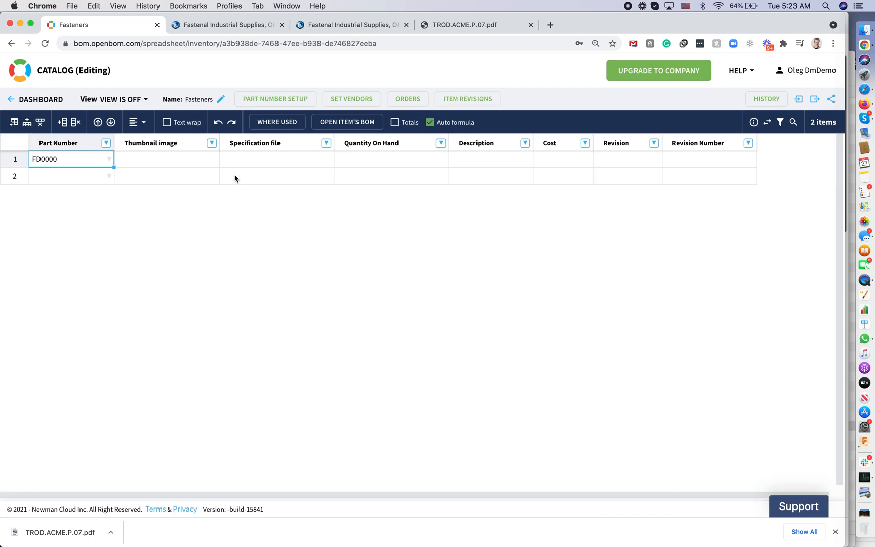
Copy the hex cap screw's product title from the Fastenal page into the new item's Description and turn on text wrapping
{"action": "left_click", "coordinate": [229, 27]}
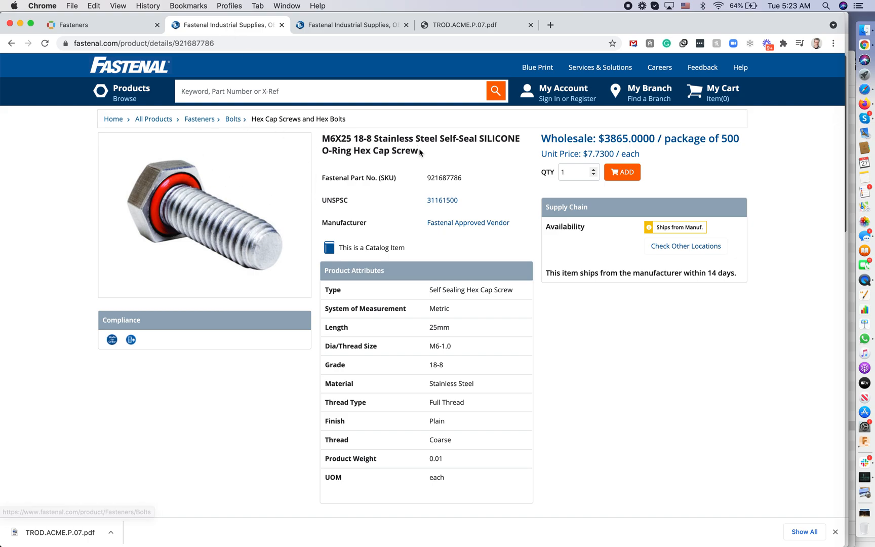
{"action": "left_click_drag", "start_coordinate": [418, 151], "coordinate": [315, 138]}
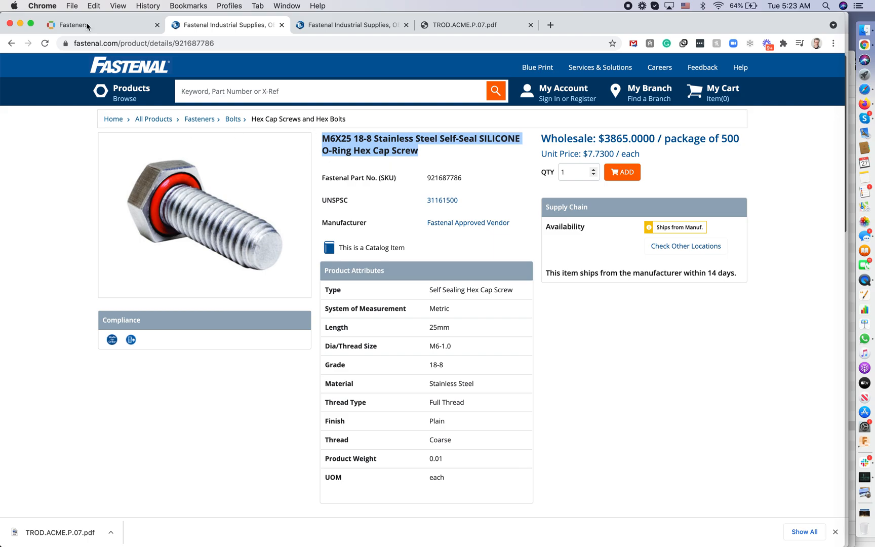
{"action": "left_click", "coordinate": [117, 24]}
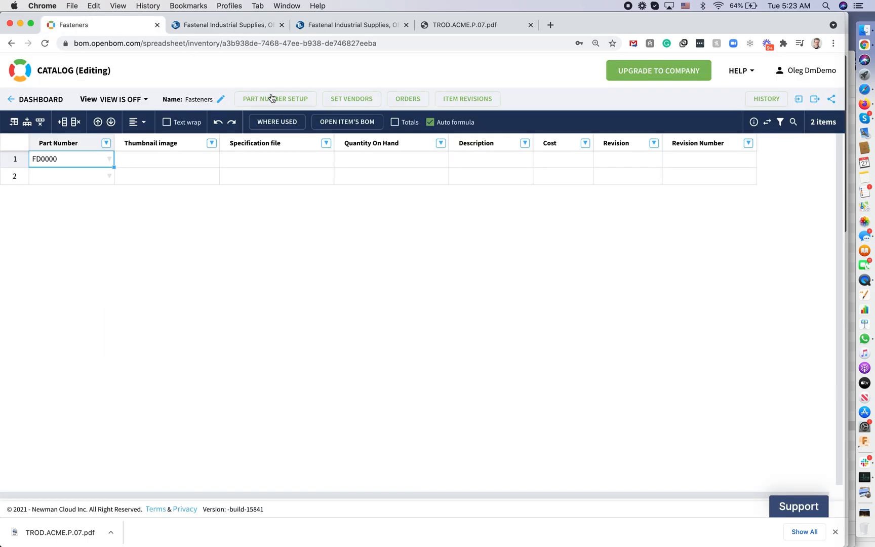
{"action": "left_click", "coordinate": [472, 157]}
{"action": "key", "text": "super+v"}
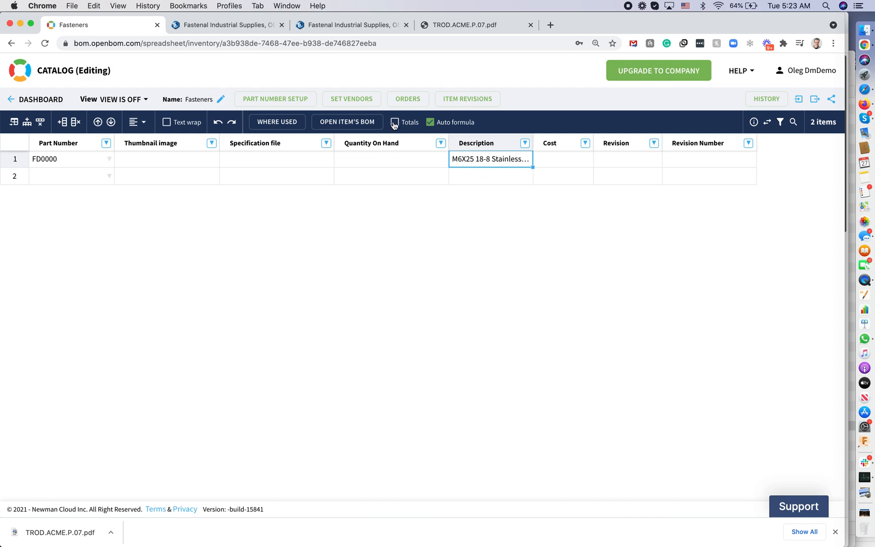
{"action": "left_click", "coordinate": [176, 122]}
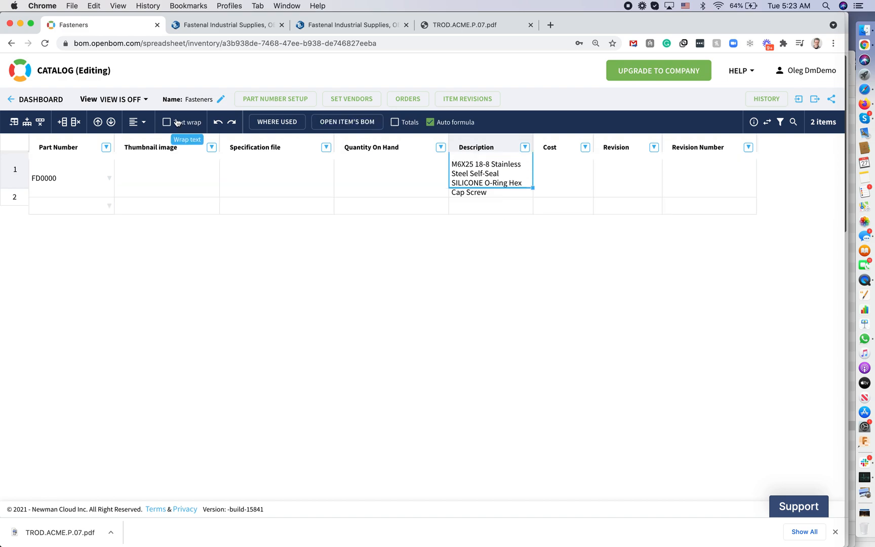
Copy the web address of the hex cap screw's Fastenal product page and return to the Fasteners catalog
{"action": "left_click", "coordinate": [410, 179]}
{"action": "left_click", "coordinate": [548, 181]}
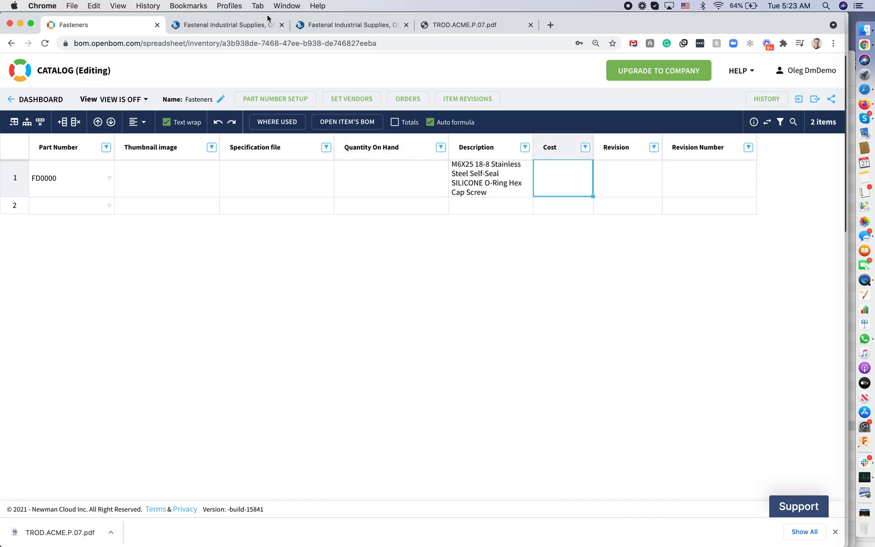
{"action": "left_click", "coordinate": [236, 26]}
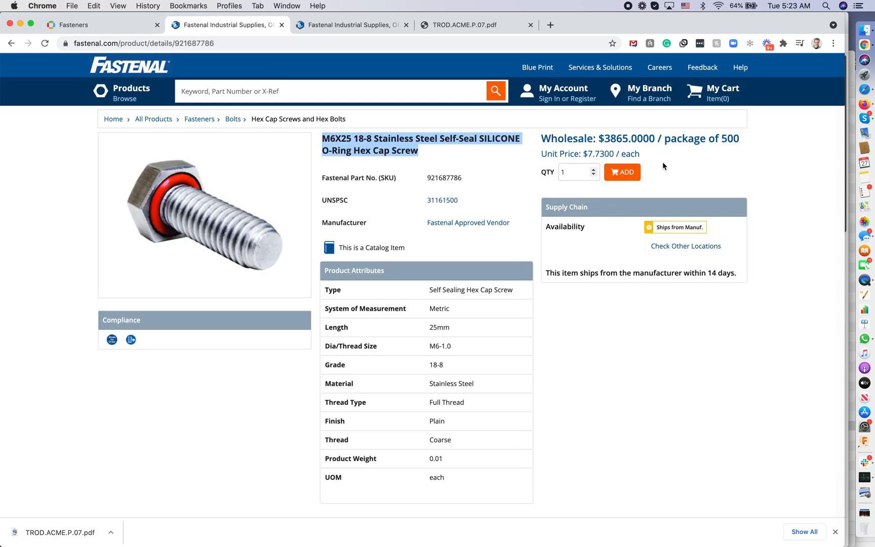
{"action": "left_click", "coordinate": [244, 42]}
{"action": "key", "text": "super+c"}
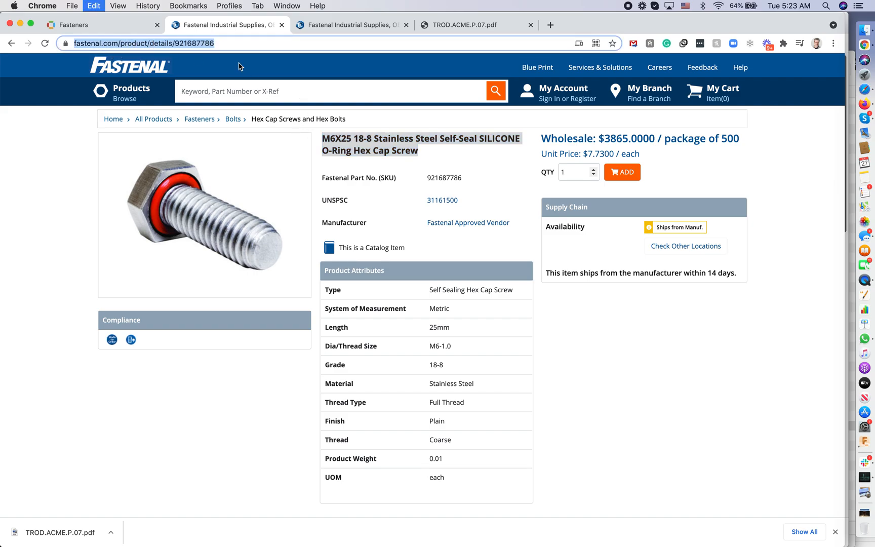
{"action": "left_click", "coordinate": [121, 27]}
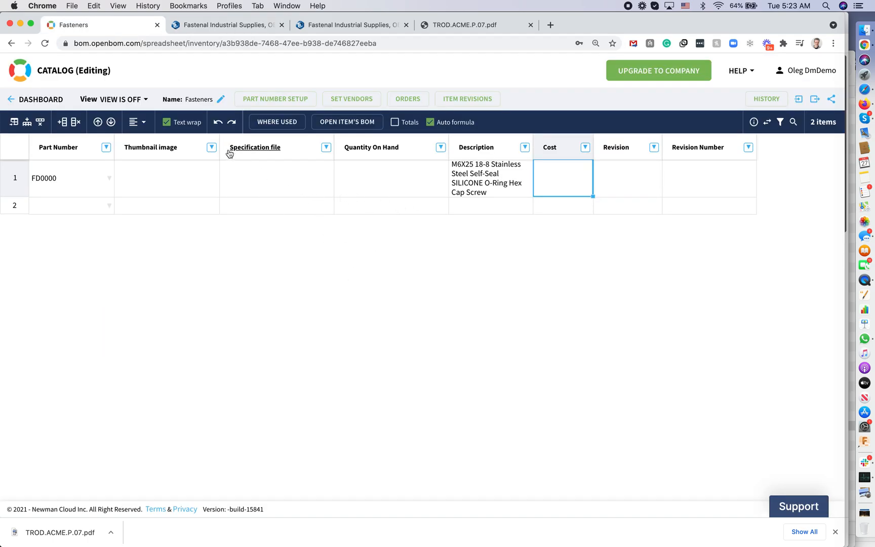
Add the existing public reference property "Link to supplier" to the catalog
{"action": "left_click", "coordinate": [63, 122]}
{"action": "type", "text": "link to supp"}
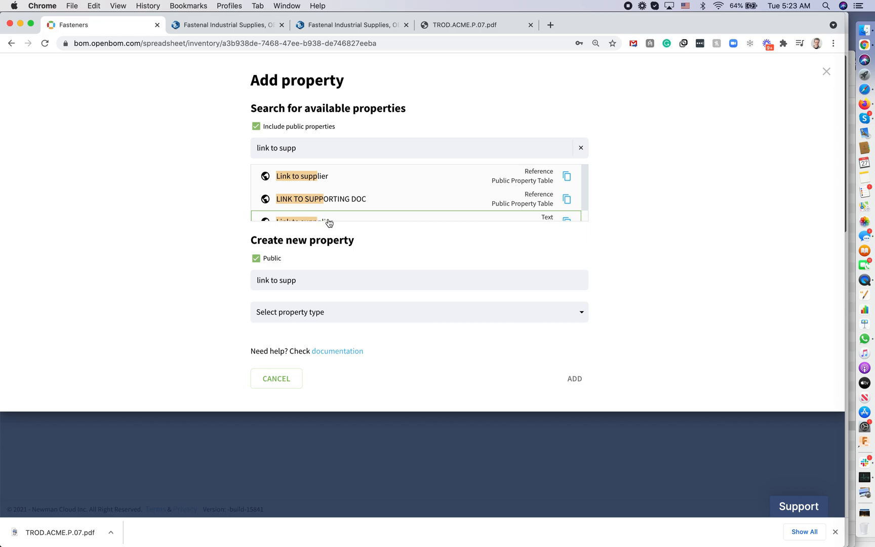
{"action": "left_click", "coordinate": [537, 175]}
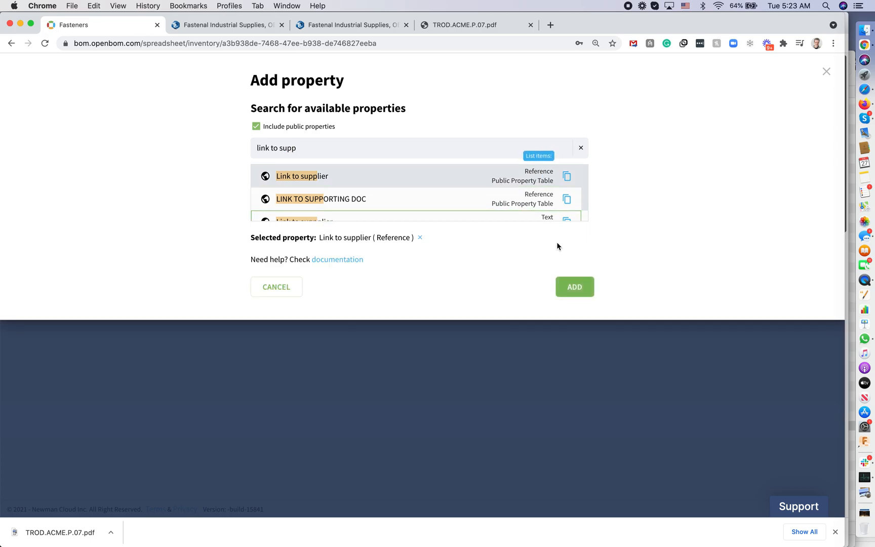
{"action": "left_click", "coordinate": [572, 288]}
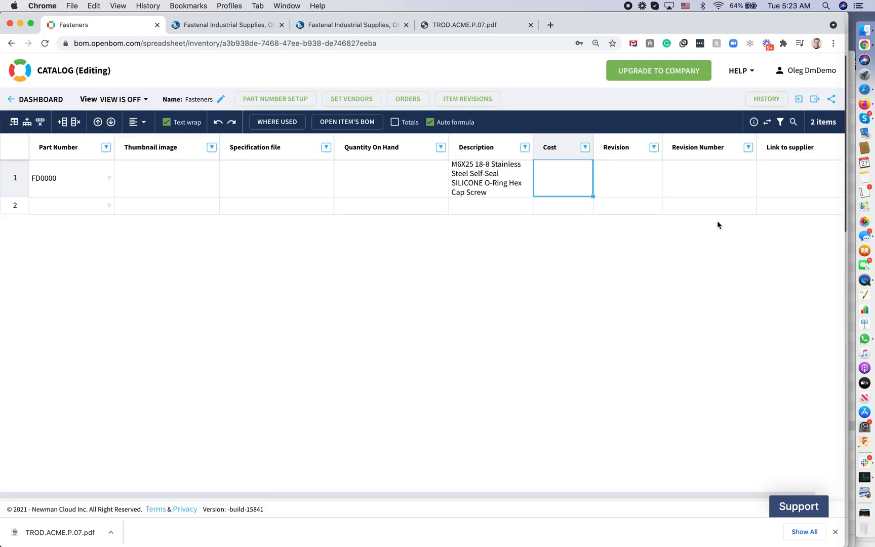
Reorder the catalog properties so that Link to supplier comes directly after Specification file, and apply the order
{"action": "left_click", "coordinate": [768, 195]}
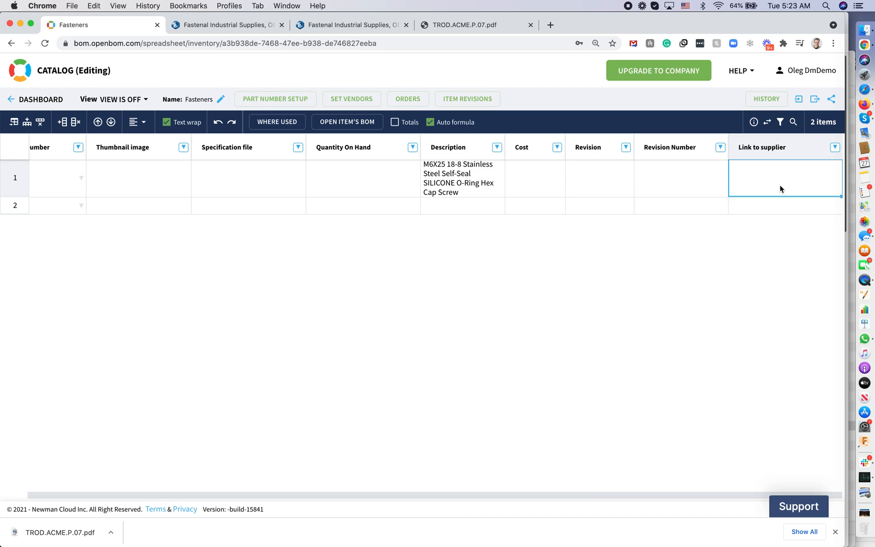
{"action": "left_click", "coordinate": [769, 123]}
{"action": "left_click", "coordinate": [742, 412]}
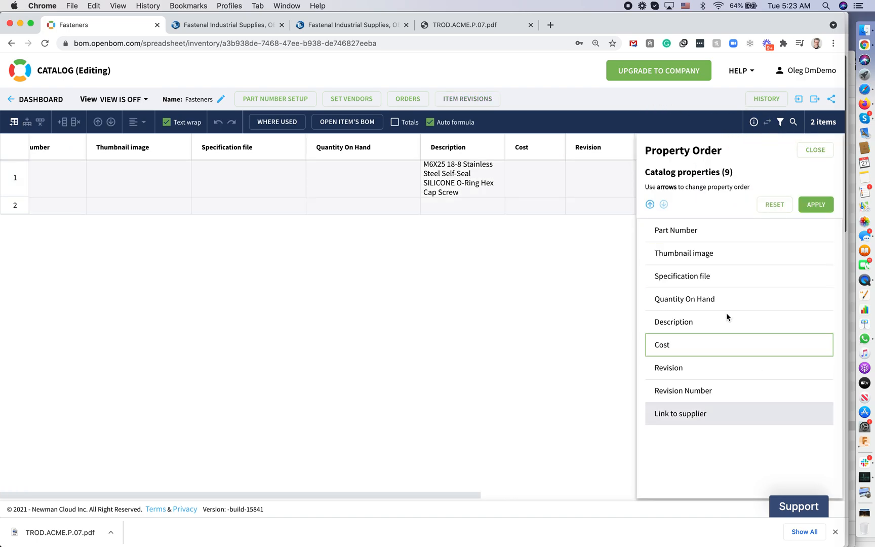
{"action": "left_click", "coordinate": [649, 204]}
{"action": "left_click", "coordinate": [650, 204]}
{"action": "left_click", "coordinate": [649, 204]}
{"action": "left_click", "coordinate": [650, 204]}
{"action": "left_click", "coordinate": [650, 204]}
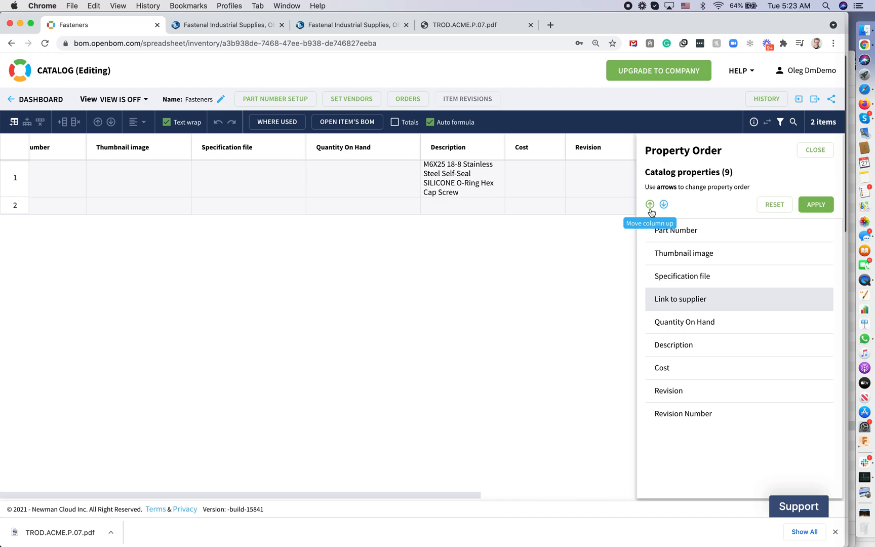
{"action": "left_click", "coordinate": [820, 205]}
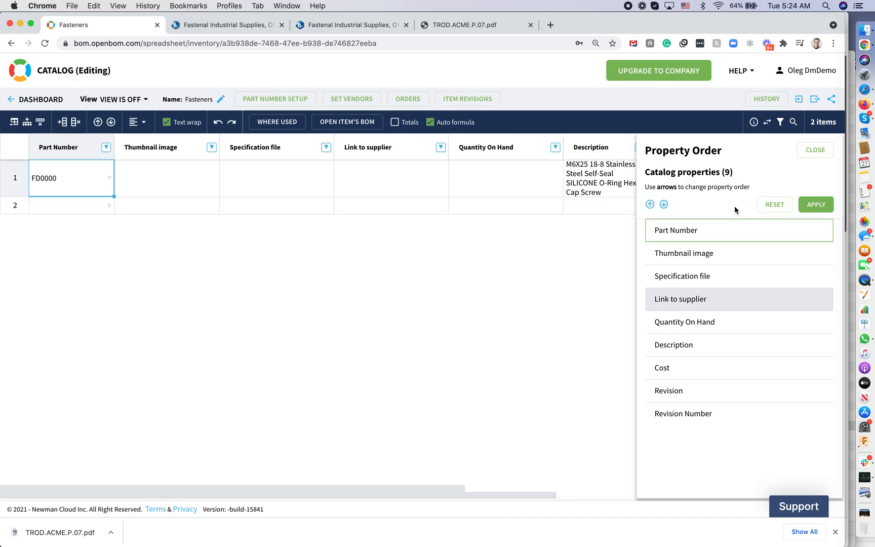
{"action": "left_click", "coordinate": [804, 158]}
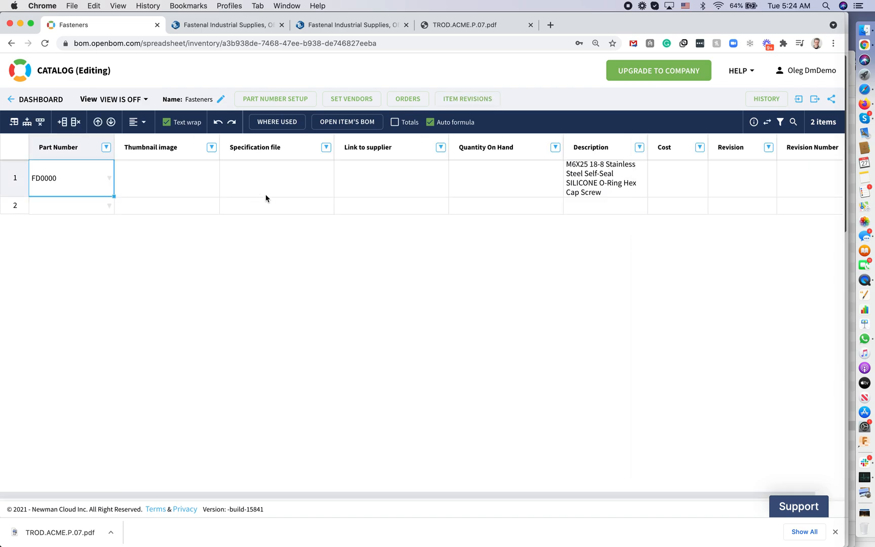
{"action": "left_click", "coordinate": [353, 176]}
{"action": "right_click", "coordinate": [353, 177]}
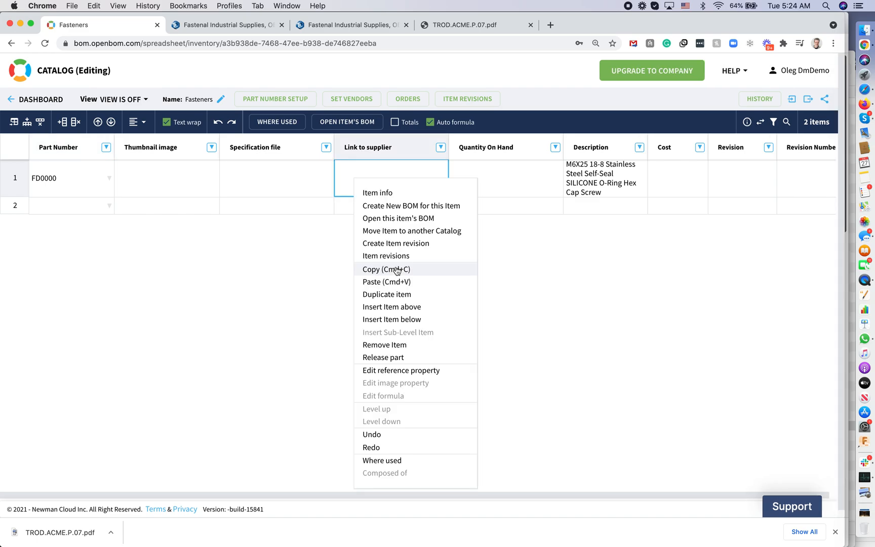
{"action": "left_click", "coordinate": [393, 373]}
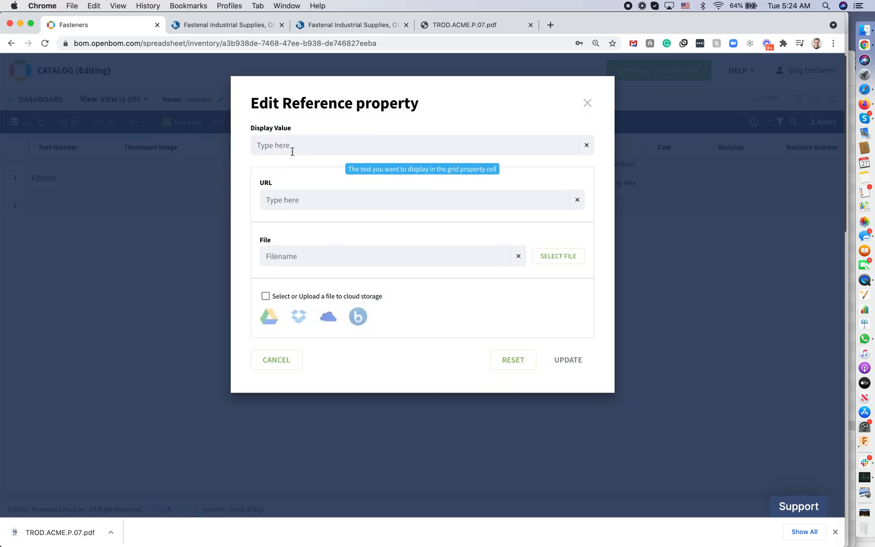
{"action": "left_click", "coordinate": [291, 201]}
{"action": "left_click", "coordinate": [313, 185]}
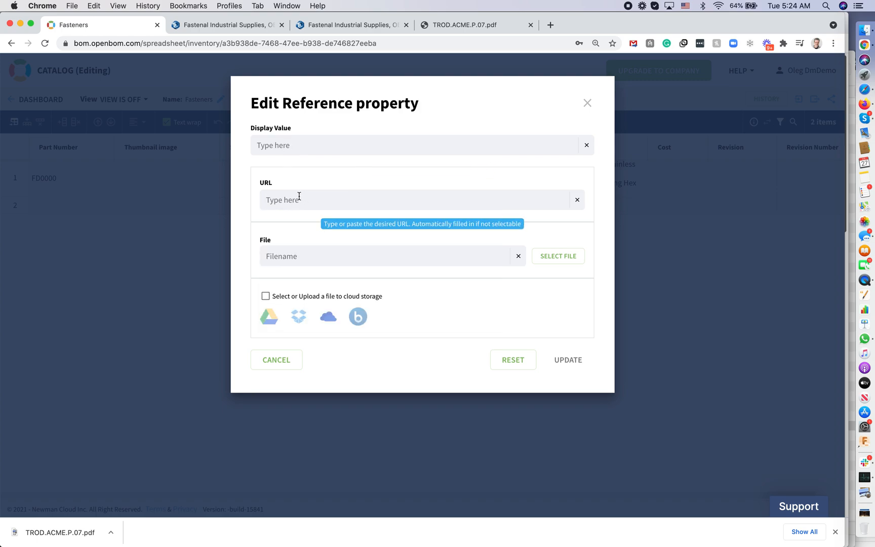
{"action": "left_click", "coordinate": [270, 199]}
{"action": "key", "text": "super+v"}
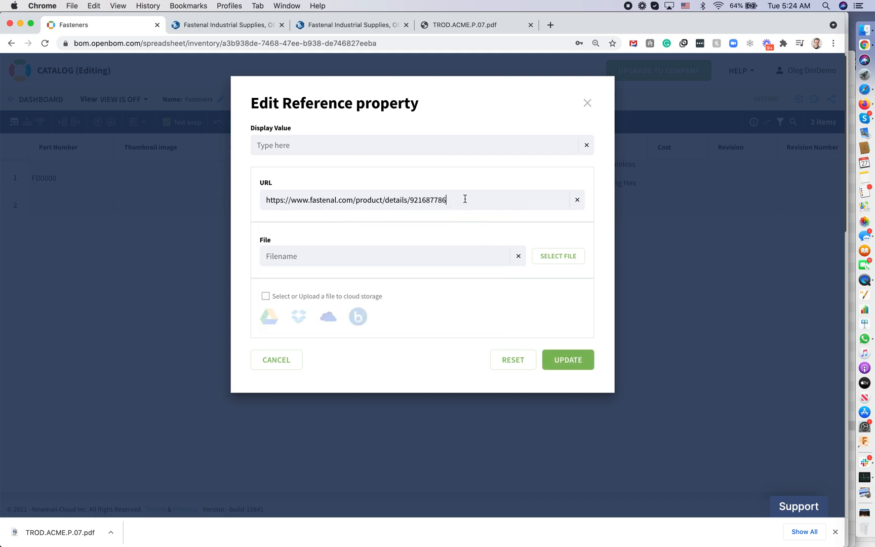
{"action": "left_click", "coordinate": [325, 145]}
{"action": "type", "text": "Spec file"}
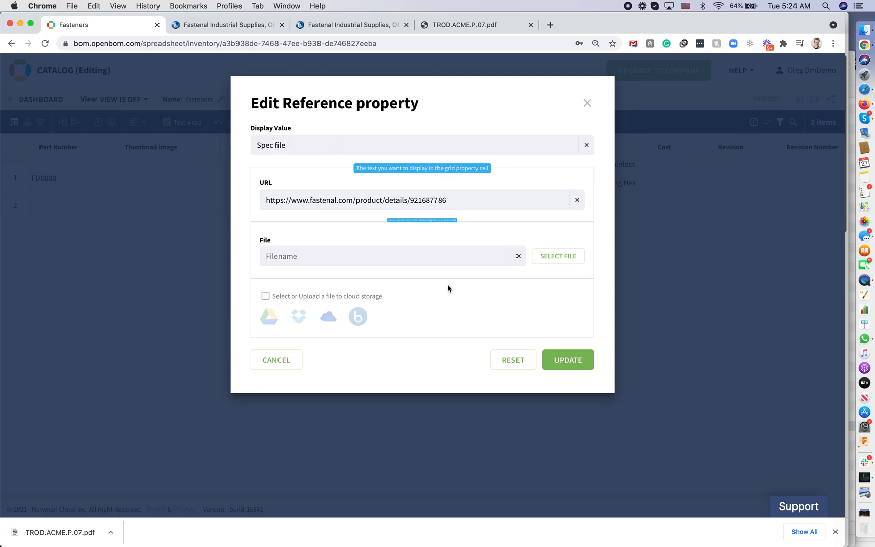
{"action": "left_click", "coordinate": [564, 360]}
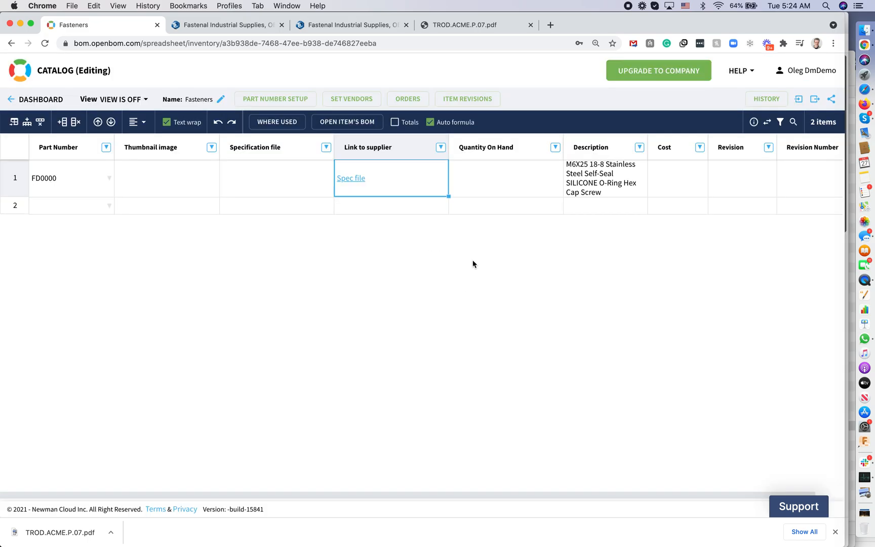
Add a second item with an automatically generated part number to the catalog
{"action": "left_click", "coordinate": [275, 175]}
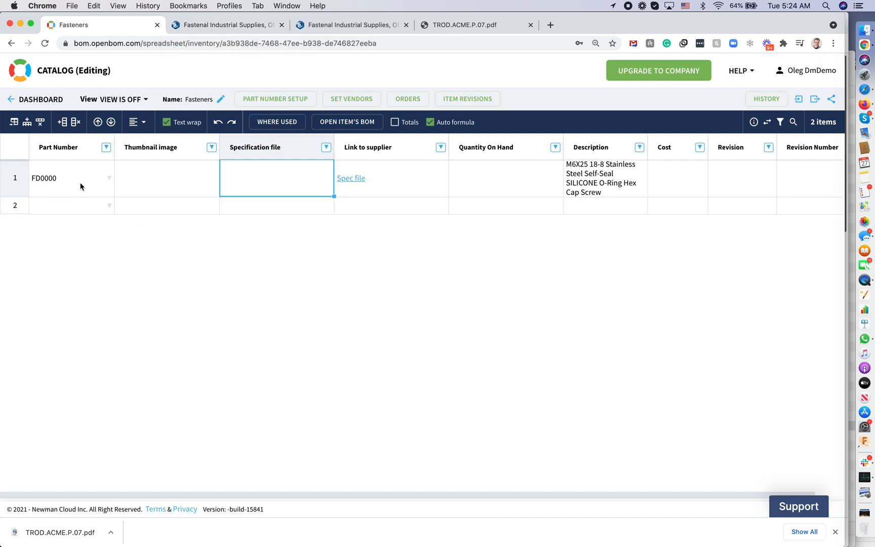
{"action": "left_click", "coordinate": [156, 176]}
{"action": "left_click", "coordinate": [26, 122]}
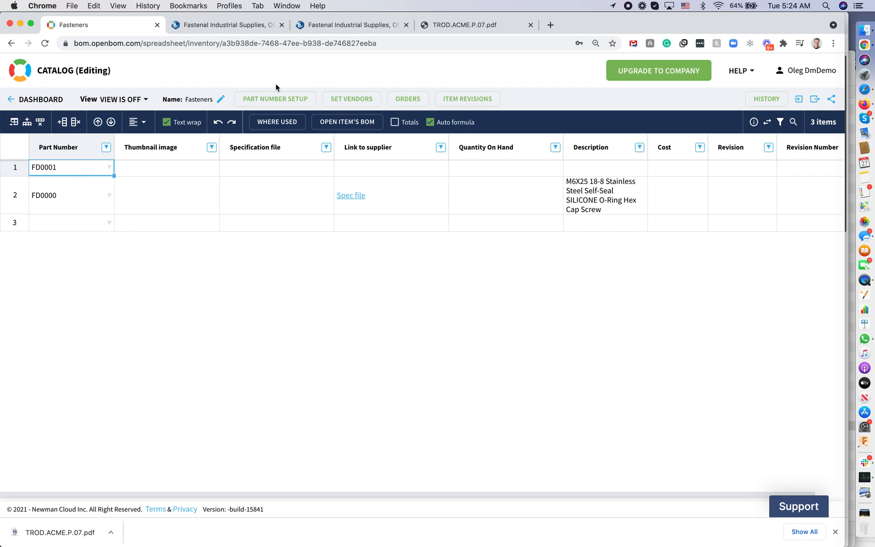
Copy the Acme threaded rod's product title from Fastenal into the second item's Description and widen the Description column
{"action": "left_click", "coordinate": [371, 24]}
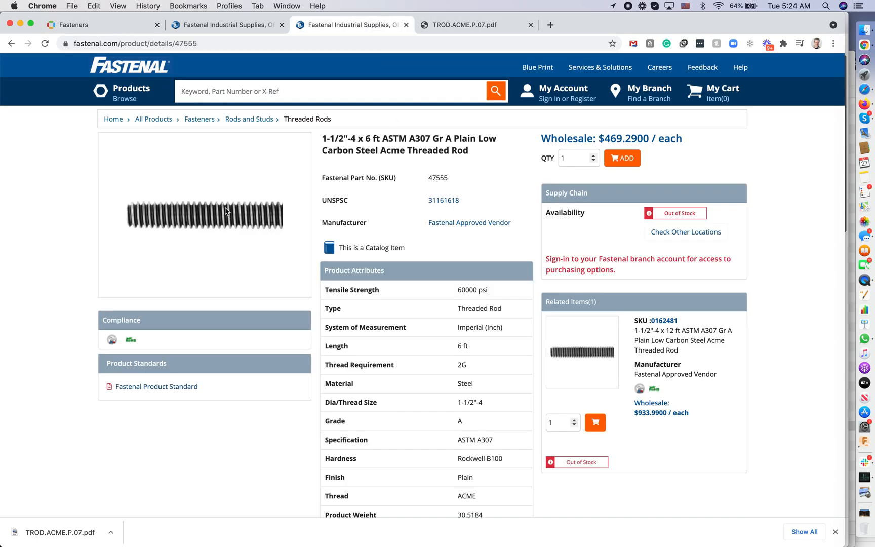
{"action": "left_click_drag", "start_coordinate": [479, 154], "coordinate": [319, 145]}
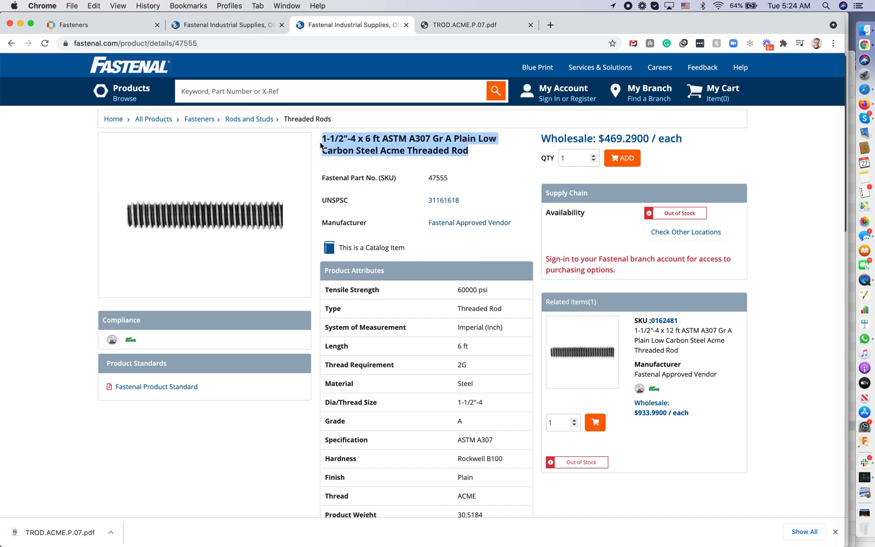
{"action": "left_click", "coordinate": [161, 24]}
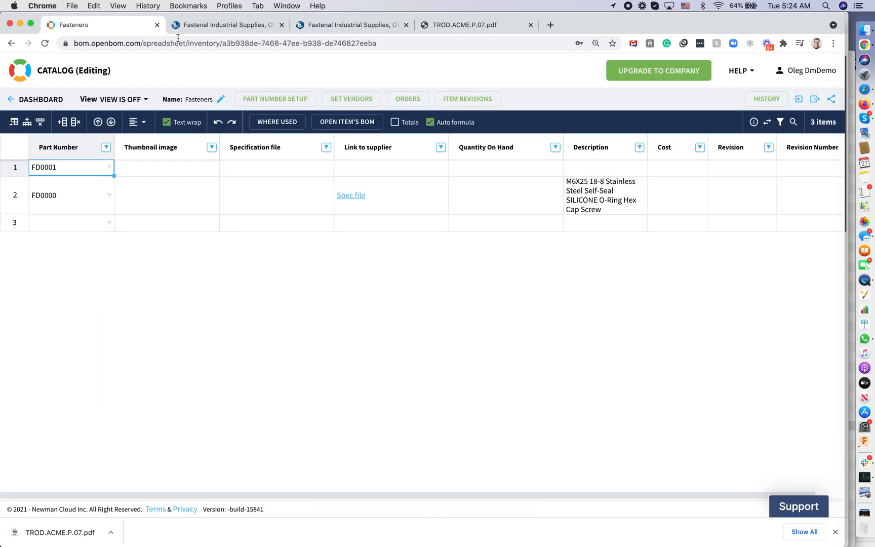
{"action": "left_click", "coordinate": [570, 175]}
{"action": "key", "text": "cmd+v"}
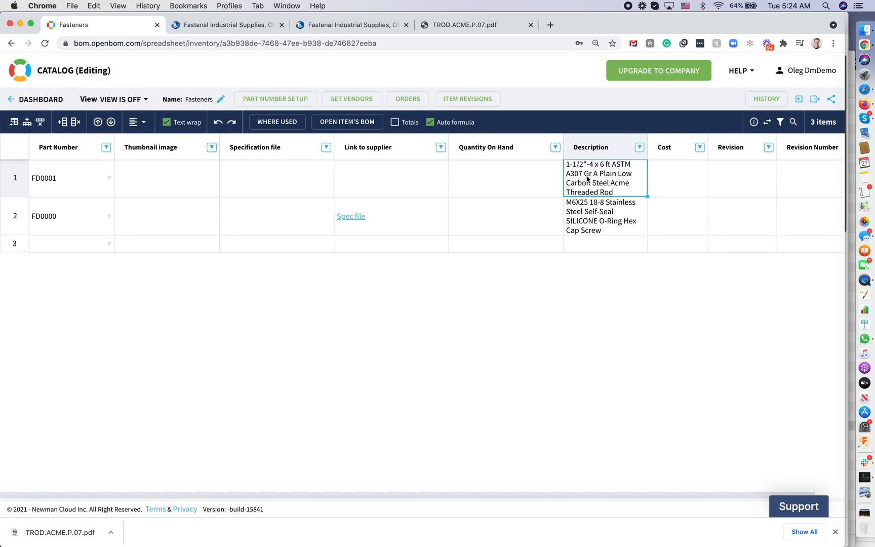
{"action": "left_click_drag", "start_coordinate": [648, 149], "coordinate": [697, 152]}
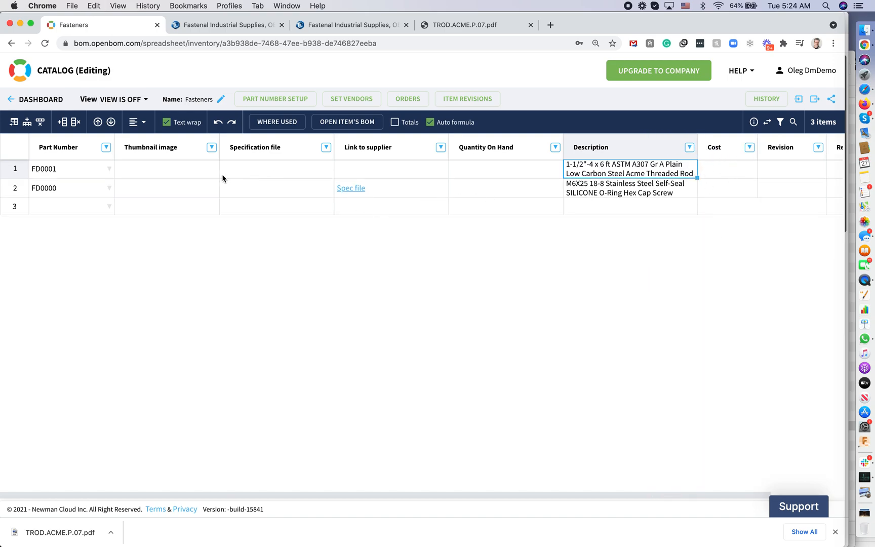
Copy the Acme threaded rod's product image from Fastenal into the Thumbnail image cell of item FD0001
{"action": "left_click", "coordinate": [159, 177]}
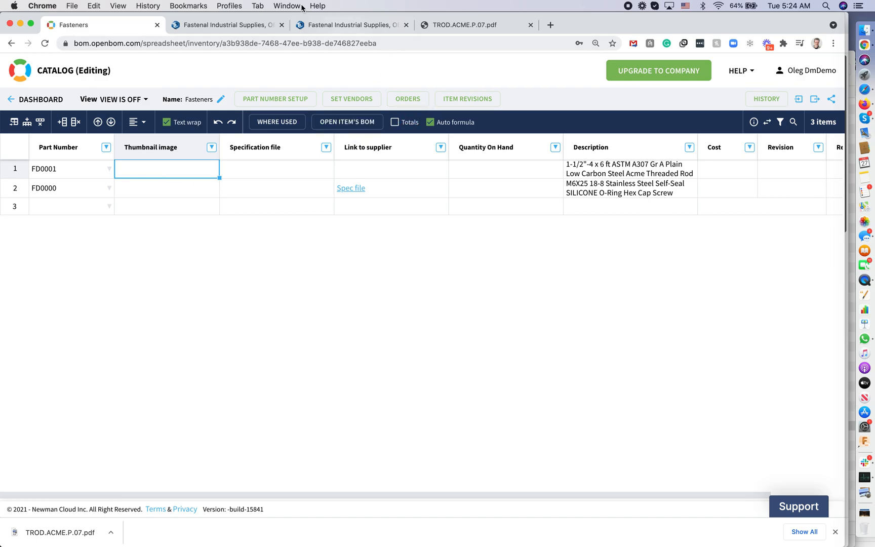
{"action": "left_click", "coordinate": [308, 25]}
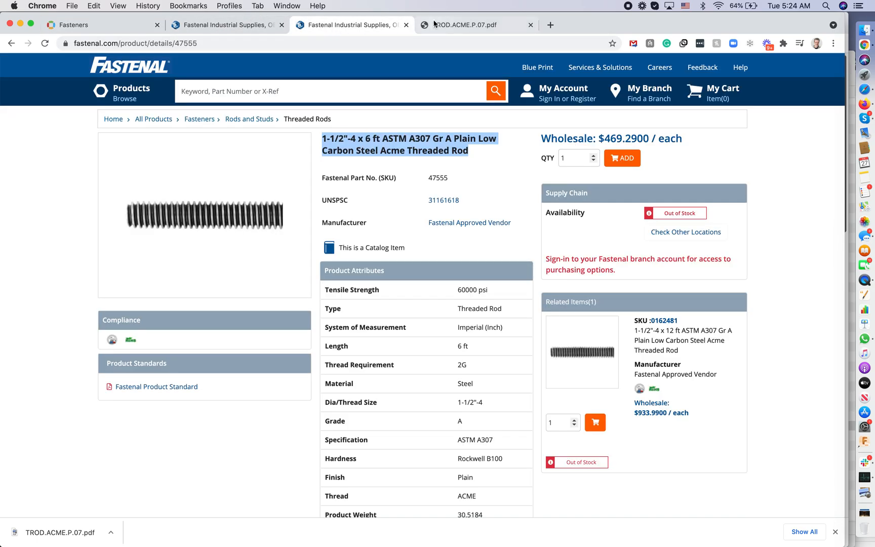
{"action": "right_click", "coordinate": [204, 240]}
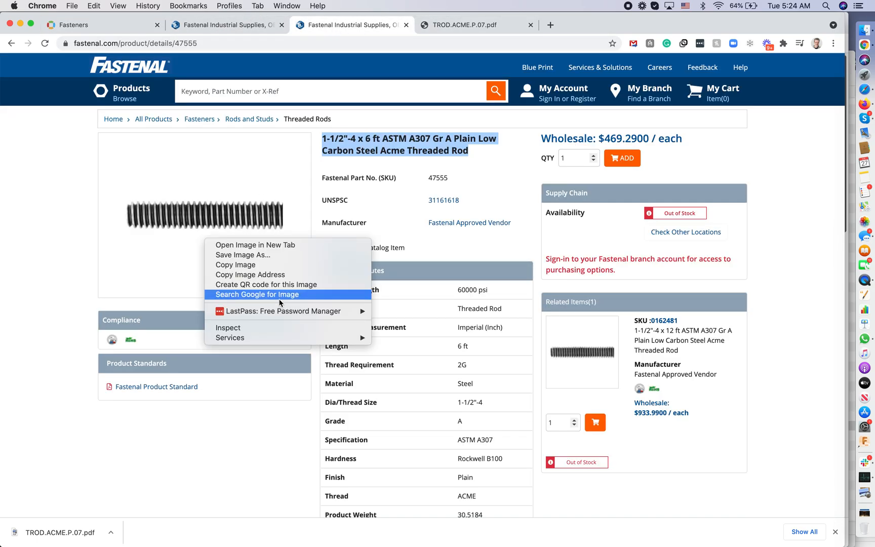
{"action": "left_click", "coordinate": [279, 266]}
{"action": "left_click", "coordinate": [110, 23]}
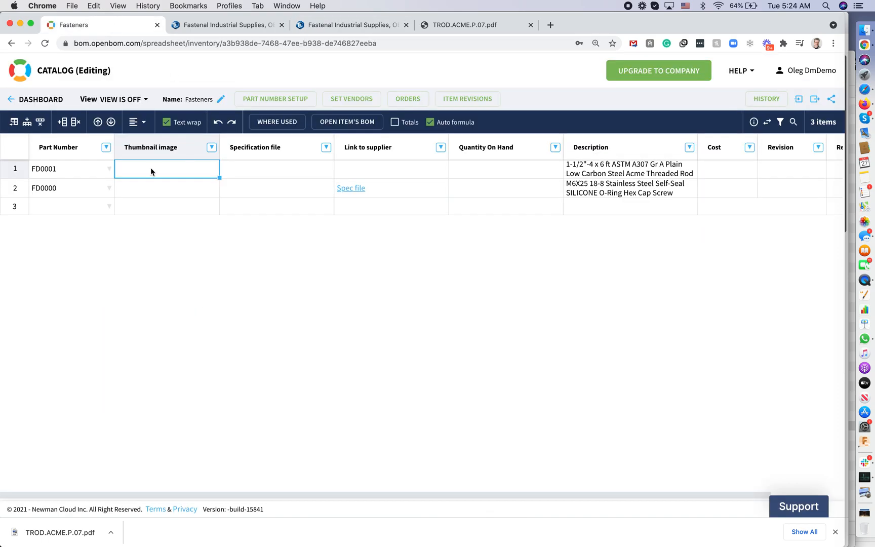
{"action": "key", "text": "super+v"}
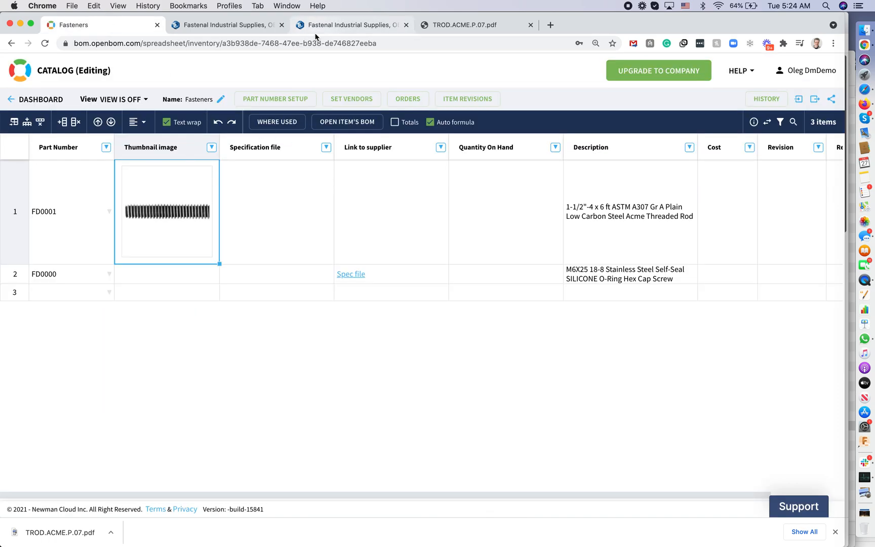
Copy the hex cap screw's product image from Fastenal into the Thumbnail image cell of item FD0000
{"action": "left_click", "coordinate": [220, 24]}
{"action": "right_click", "coordinate": [192, 224]}
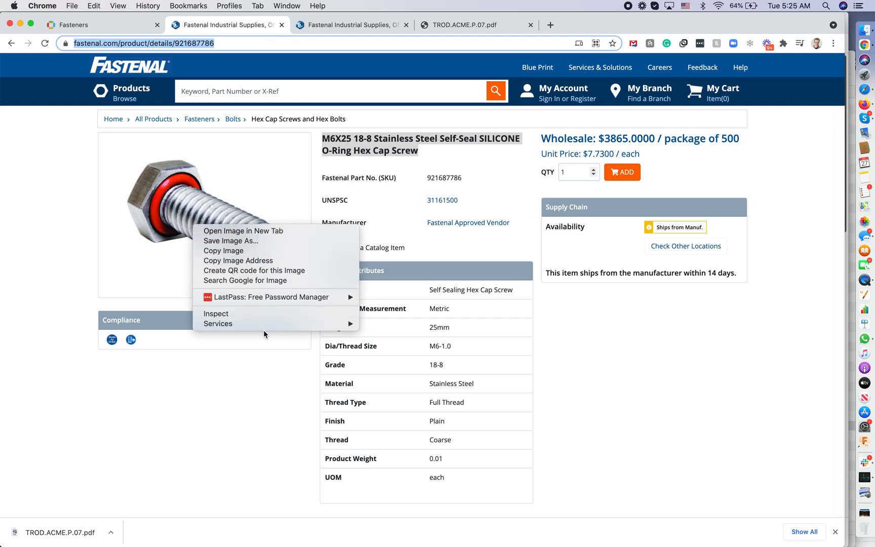
{"action": "left_click", "coordinate": [252, 251]}
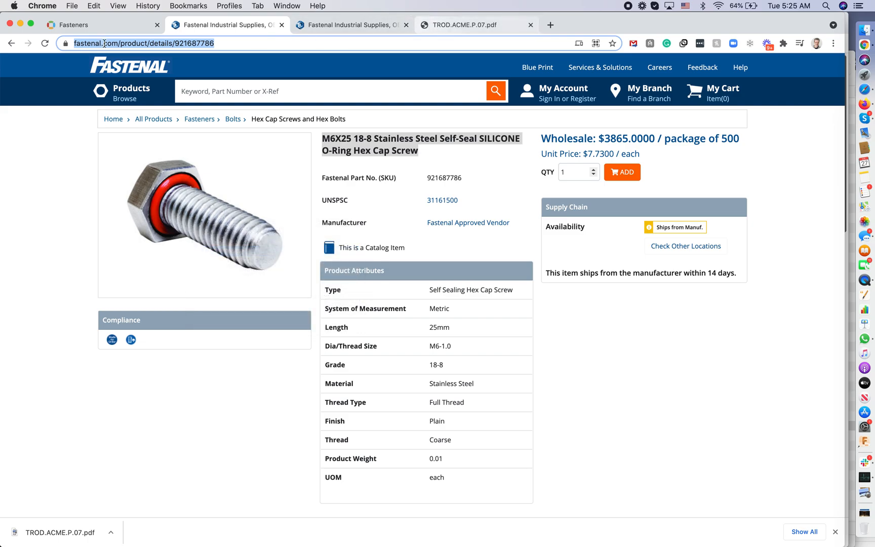
{"action": "left_click", "coordinate": [114, 25]}
{"action": "left_click", "coordinate": [159, 277]}
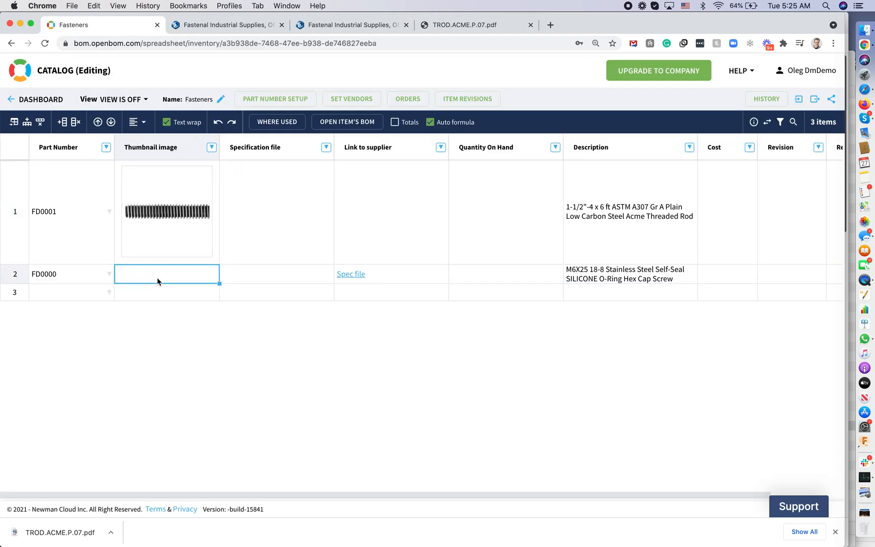
{"action": "key", "text": "super+v"}
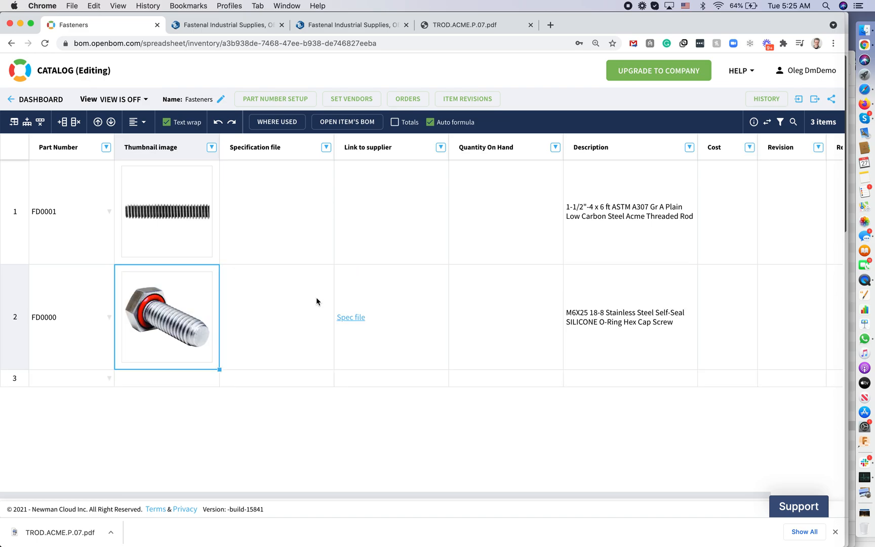
Locate the downloaded TROD.ACME.P.07.pdf in Finder, preview its contents, and return to the browser
{"action": "left_click", "coordinate": [276, 210]}
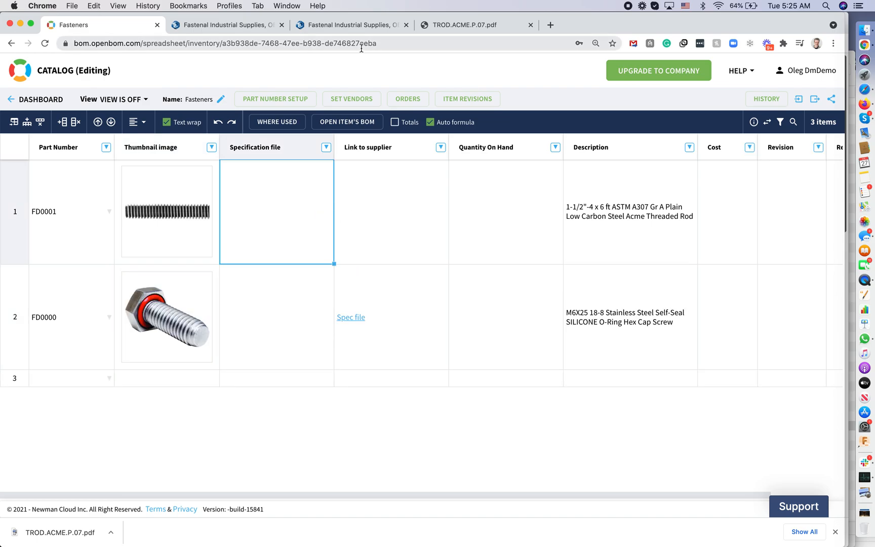
{"action": "left_click", "coordinate": [363, 25]}
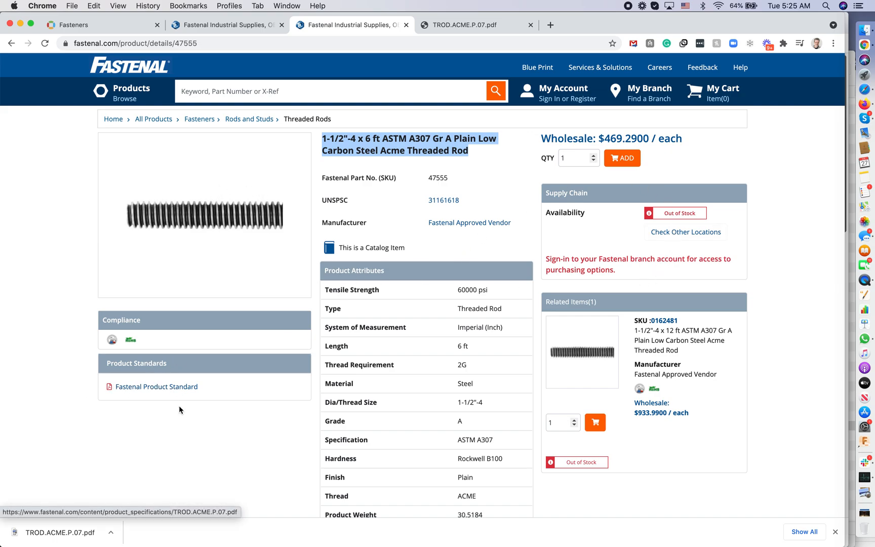
{"action": "left_click", "coordinate": [121, 533]}
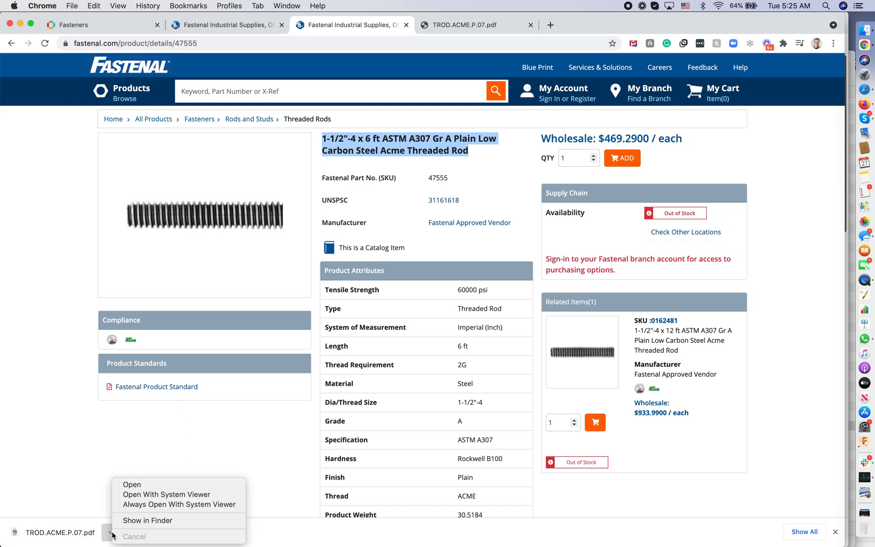
{"action": "left_click", "coordinate": [144, 520]}
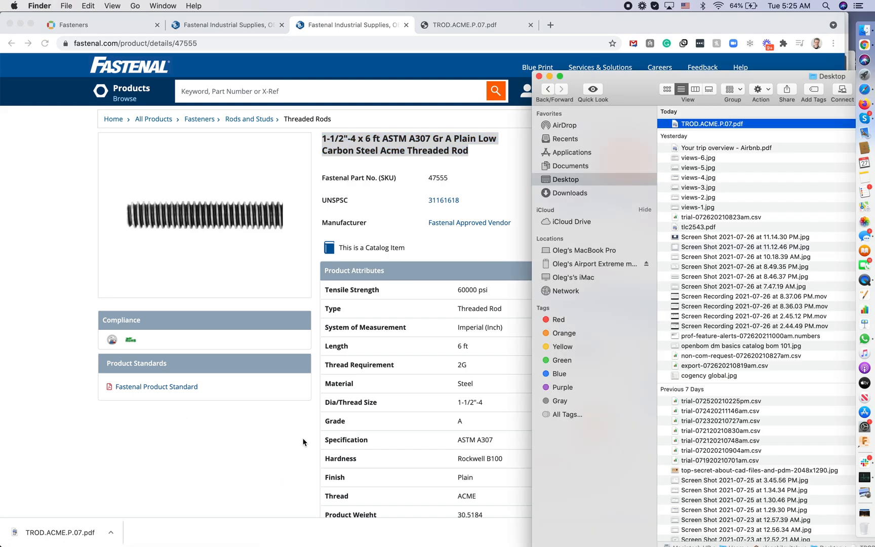
{"action": "left_click", "coordinate": [693, 124]}
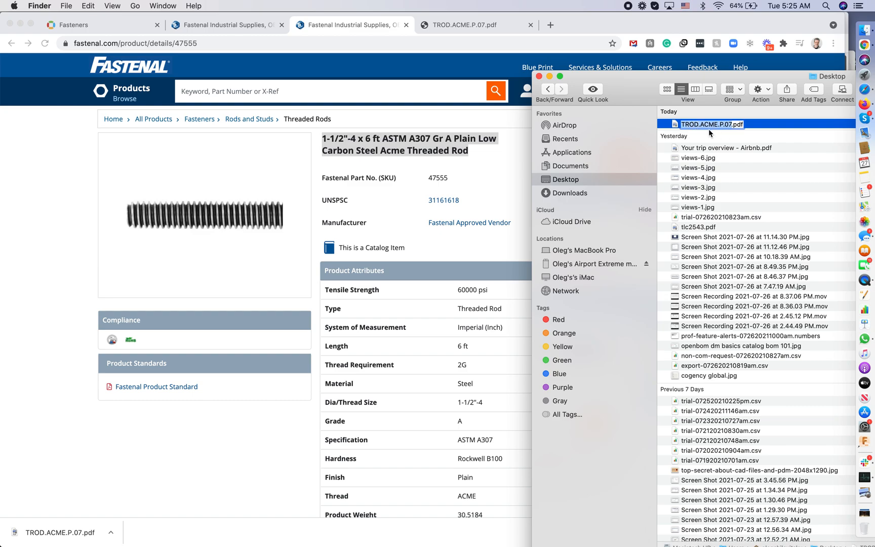
{"action": "left_click", "coordinate": [759, 126]}
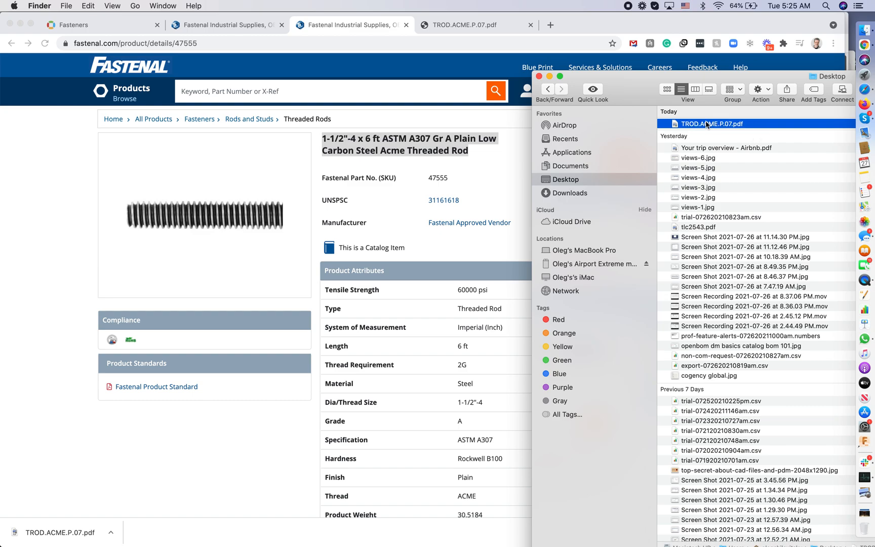
{"action": "left_click", "coordinate": [593, 89]}
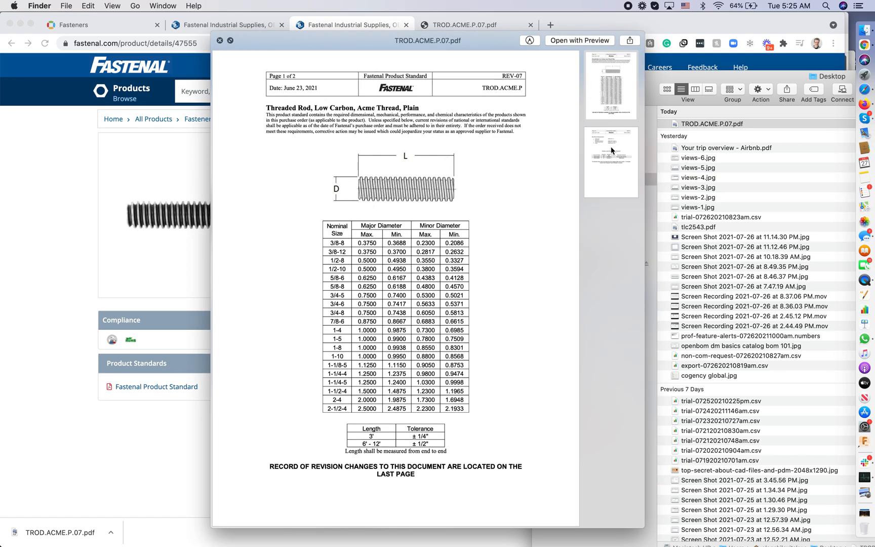
{"action": "left_click", "coordinate": [220, 41]}
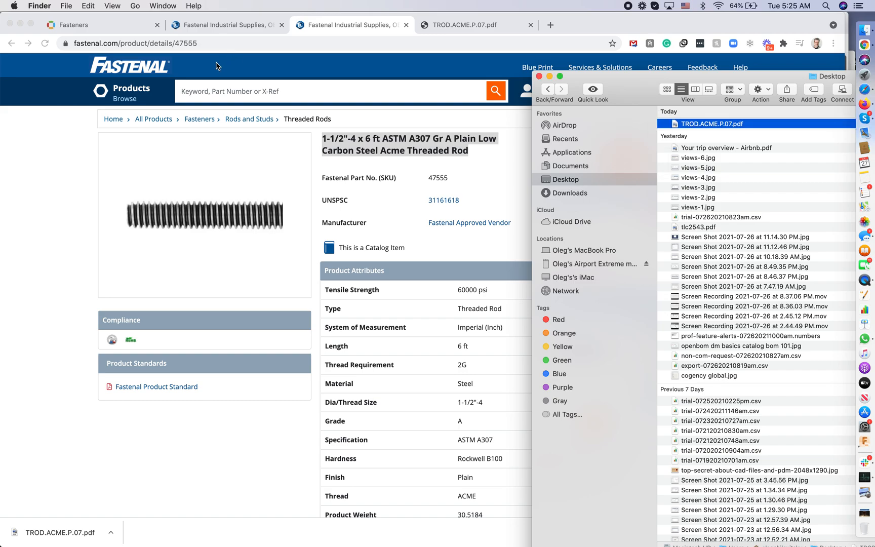
{"action": "left_click", "coordinate": [228, 64]}
Attach TROD.ACME.P.07.pdf from the Desktop as the threaded rod's Specification file with the display value "Fastenal Spec File"
{"action": "left_click", "coordinate": [120, 26]}
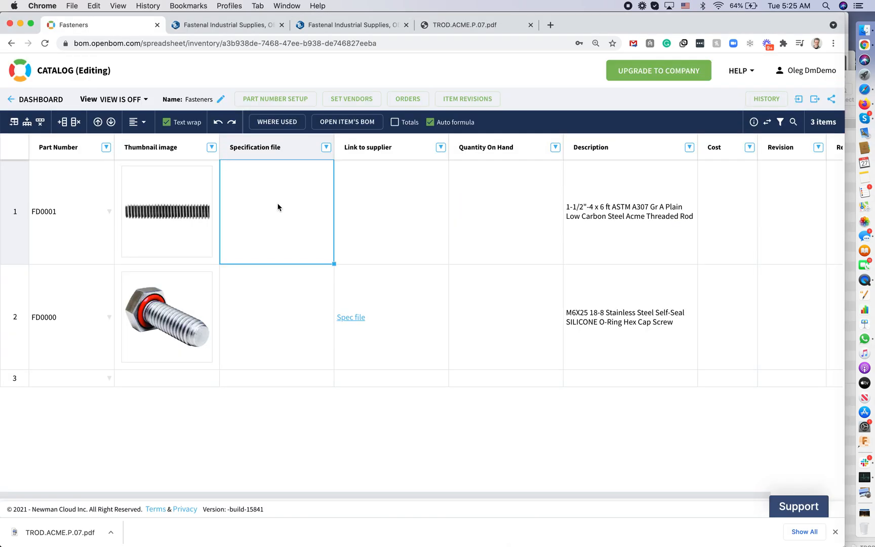
{"action": "right_click", "coordinate": [254, 195]}
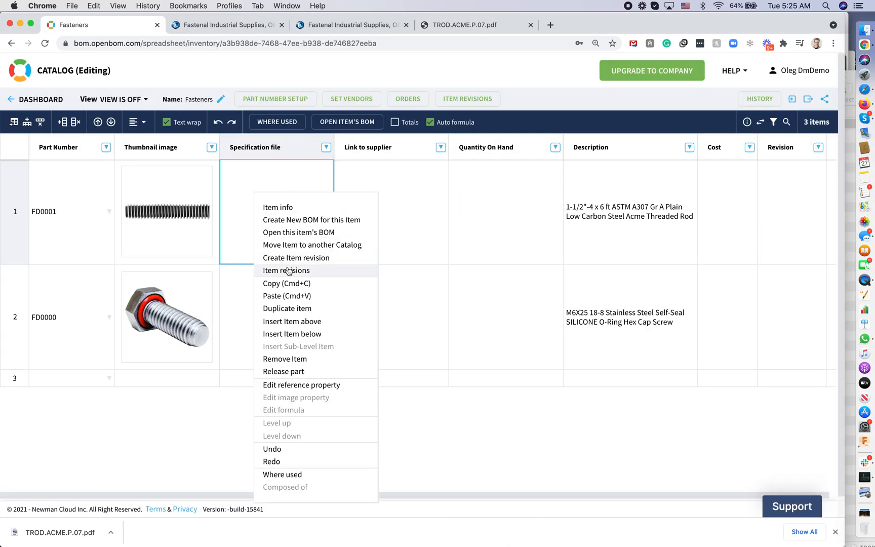
{"action": "left_click", "coordinate": [291, 388]}
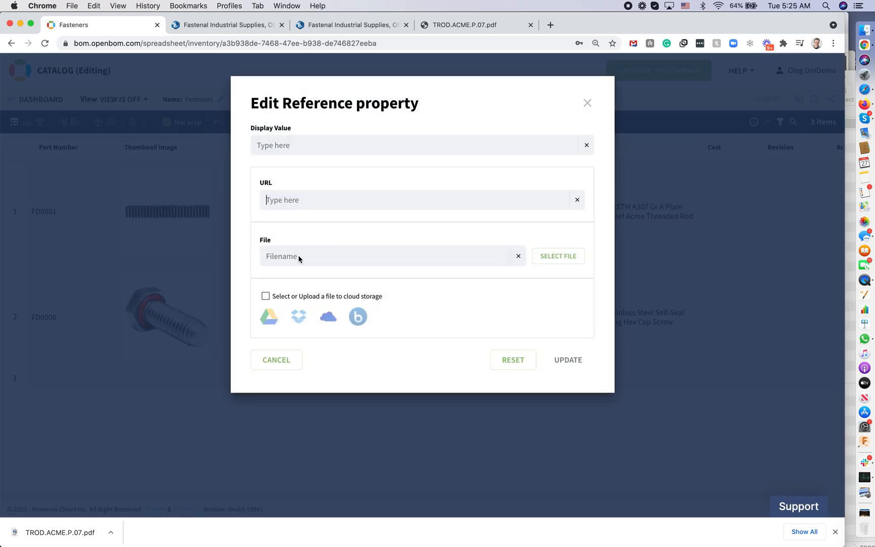
{"action": "left_click", "coordinate": [553, 262]}
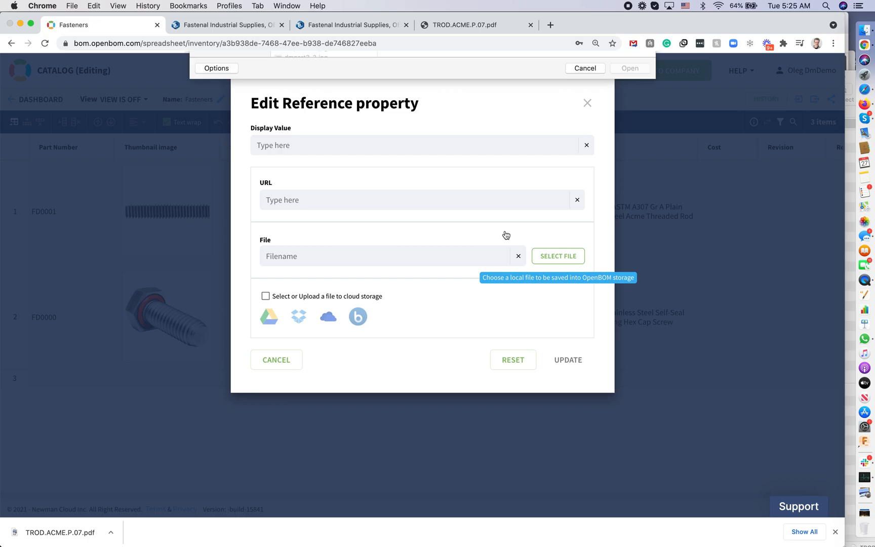
{"action": "left_click", "coordinate": [354, 90]}
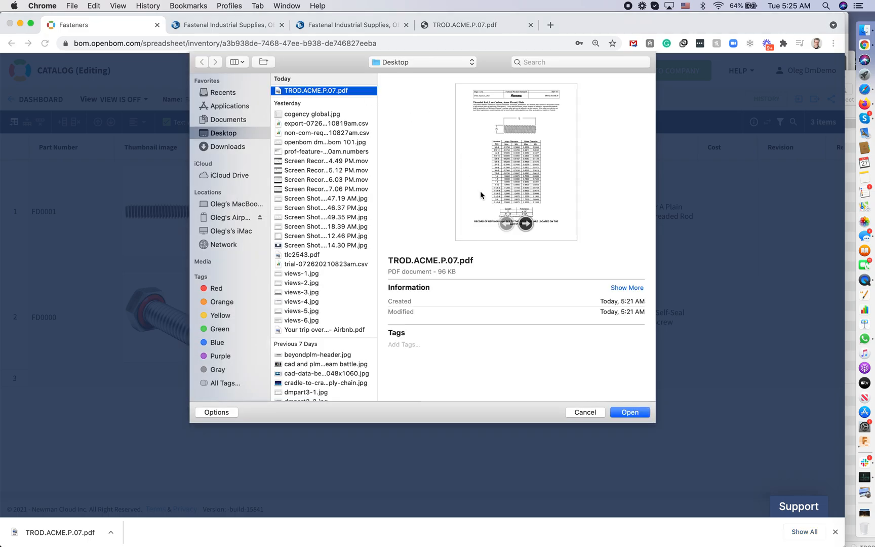
{"action": "left_click", "coordinate": [626, 412]}
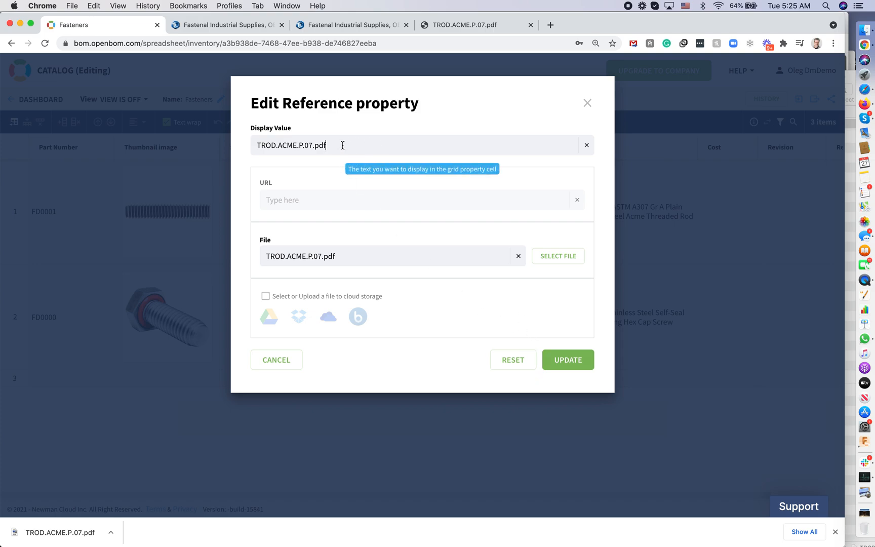
{"action": "key", "text": "super+a"}
{"action": "type", "text": "Fastenal"}
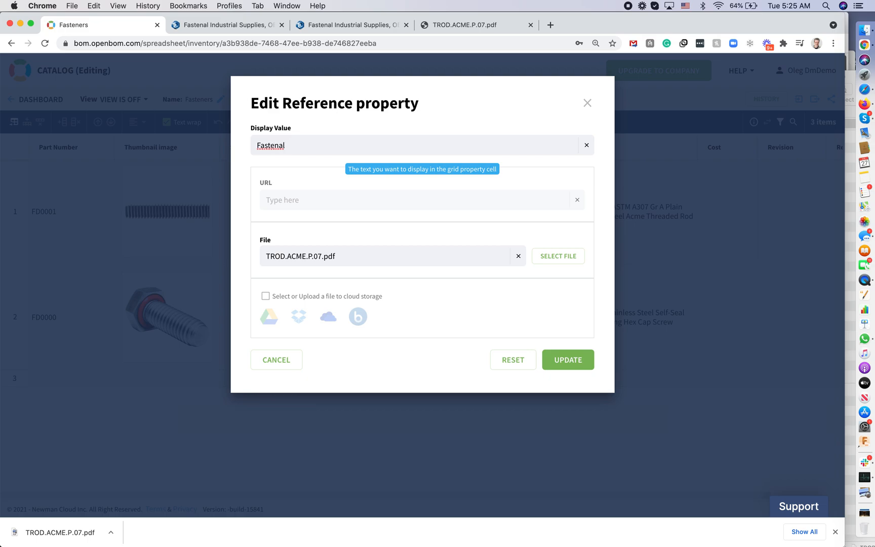
{"action": "type", "text": " Spec File"}
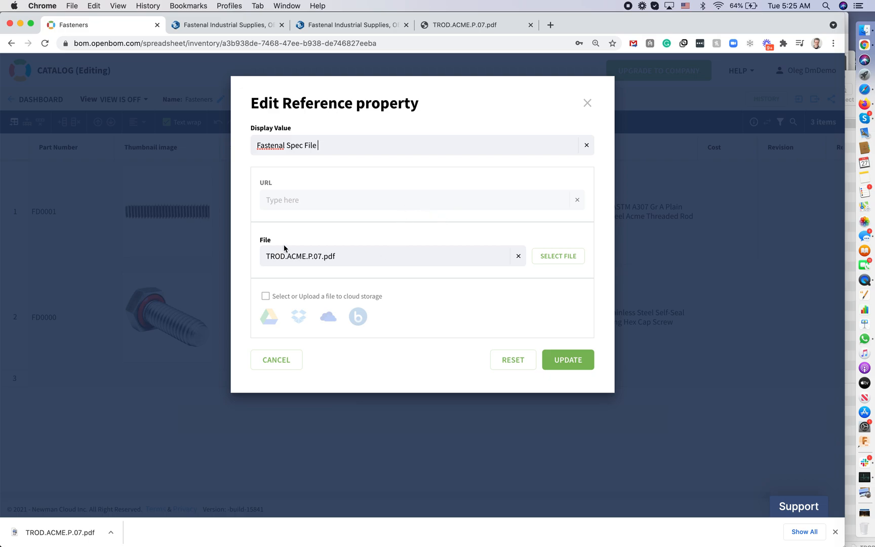
{"action": "left_click", "coordinate": [565, 369]}
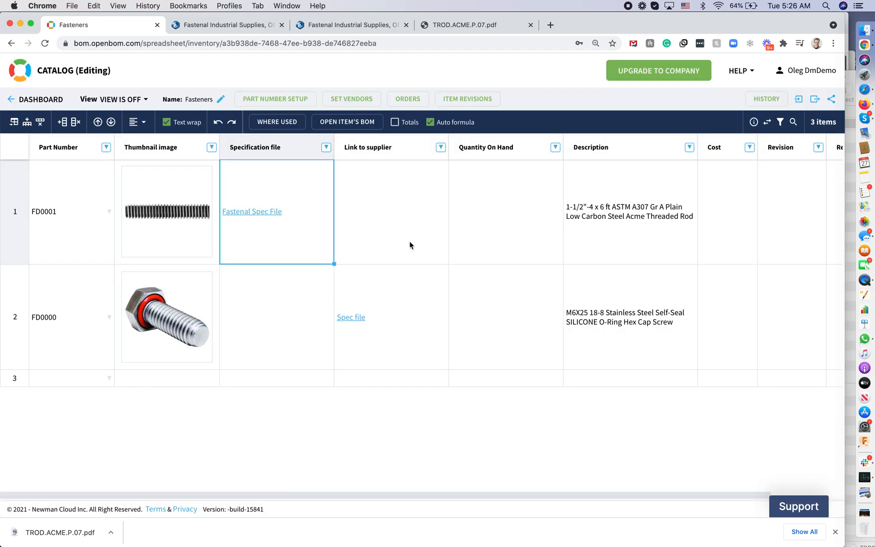
Open the threaded rod's linked specification file and look through its pages
{"action": "left_click", "coordinate": [278, 214]}
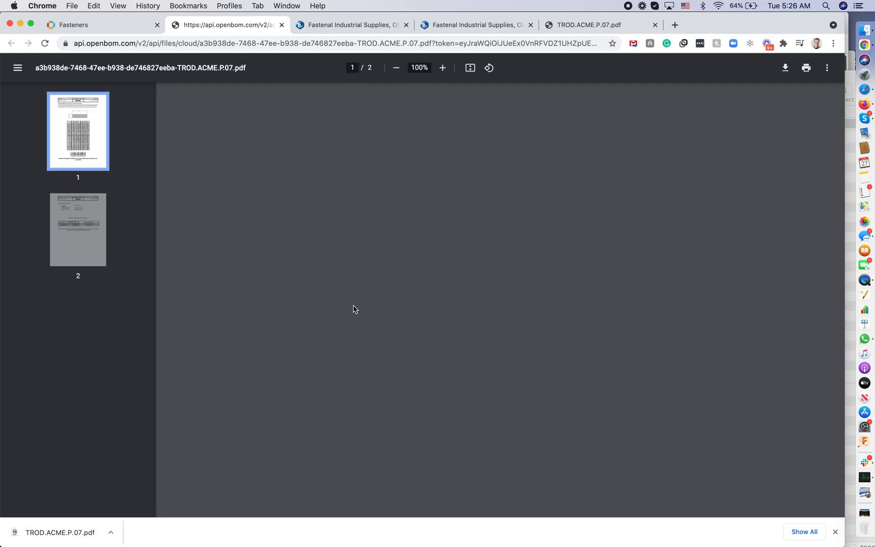
{"action": "scroll", "coordinate": [372, 364], "scroll_direction": "down", "scroll_amount": 15}
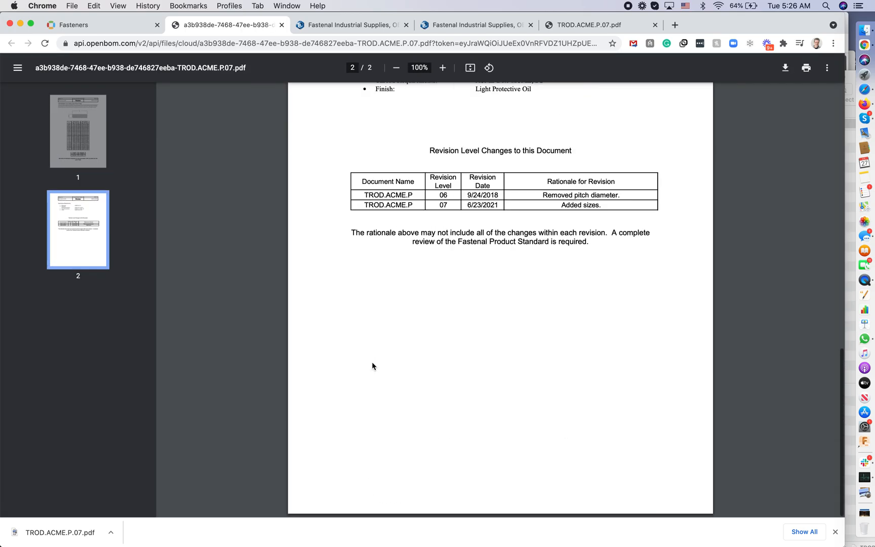
{"action": "scroll", "coordinate": [371, 361], "scroll_direction": "up", "scroll_amount": 15}
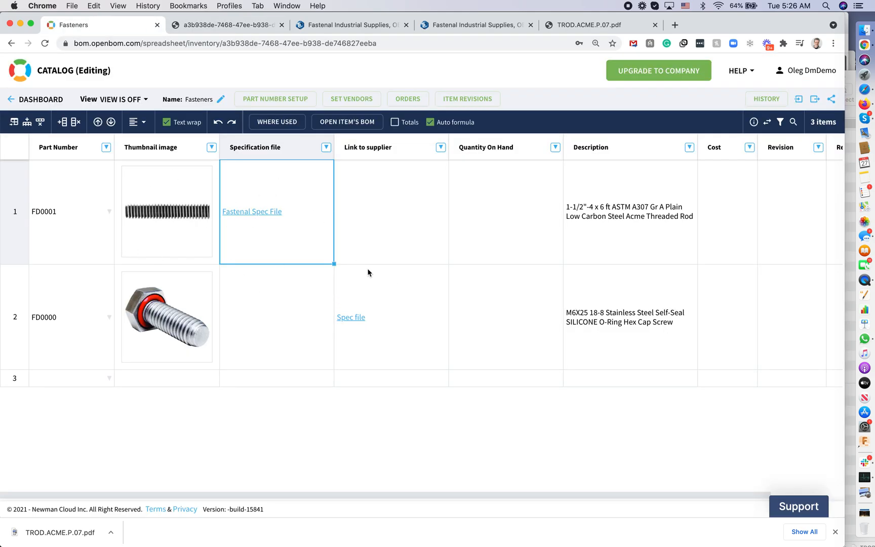
Open the hex cap screw's Specification file reference for editing and enable selecting or uploading a file to cloud storage
{"action": "right_click", "coordinate": [281, 243]}
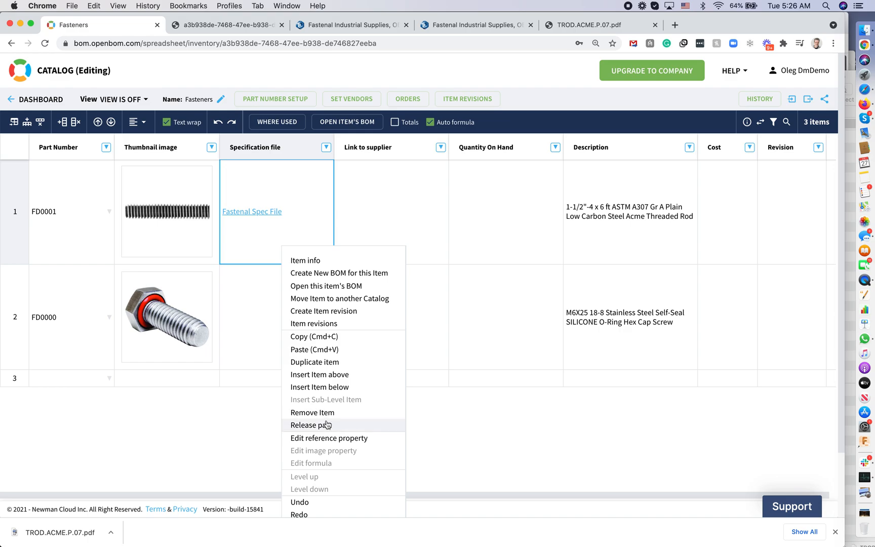
{"action": "left_click", "coordinate": [243, 307]}
{"action": "right_click", "coordinate": [243, 307]}
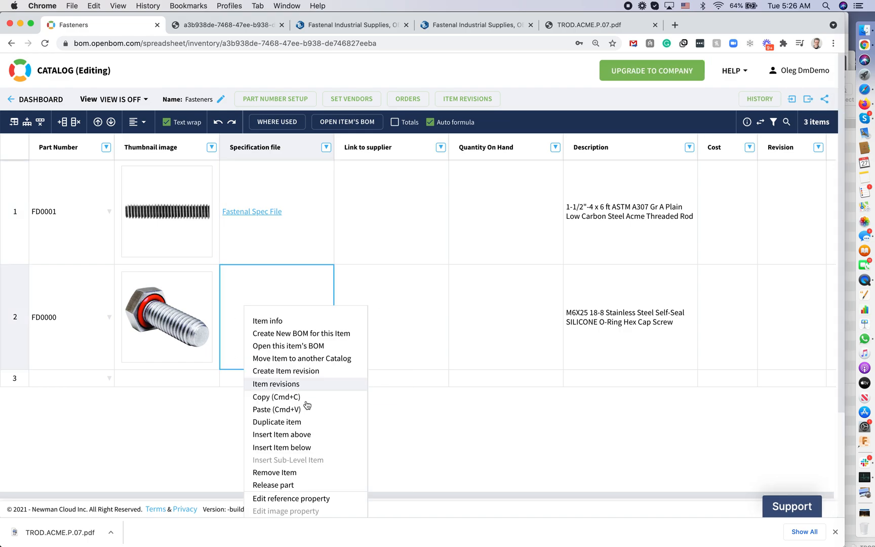
{"action": "left_click", "coordinate": [306, 498]}
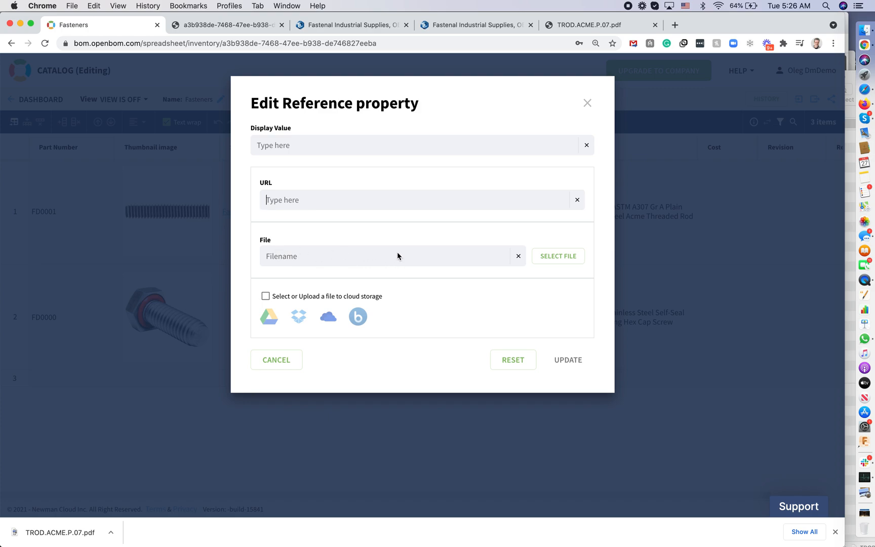
{"action": "left_click", "coordinate": [266, 298]}
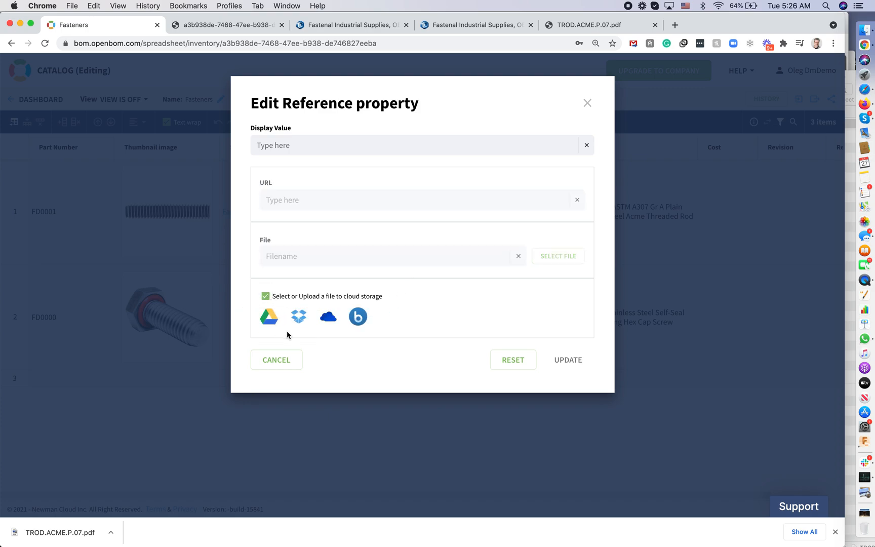